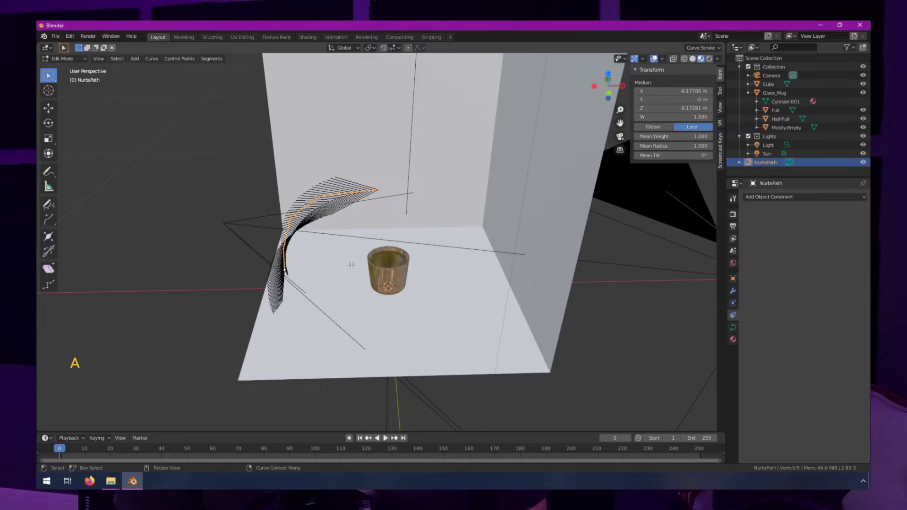
Switch the viewport to Top Orthographic view (Numpad 7) to see the mug from above.
key("KP_7")
Set the pivot point to 3D Cursor, rotate the NurbsPath around it, and return to Object Mode.
left_click(369, 48)
left_click(383, 71)
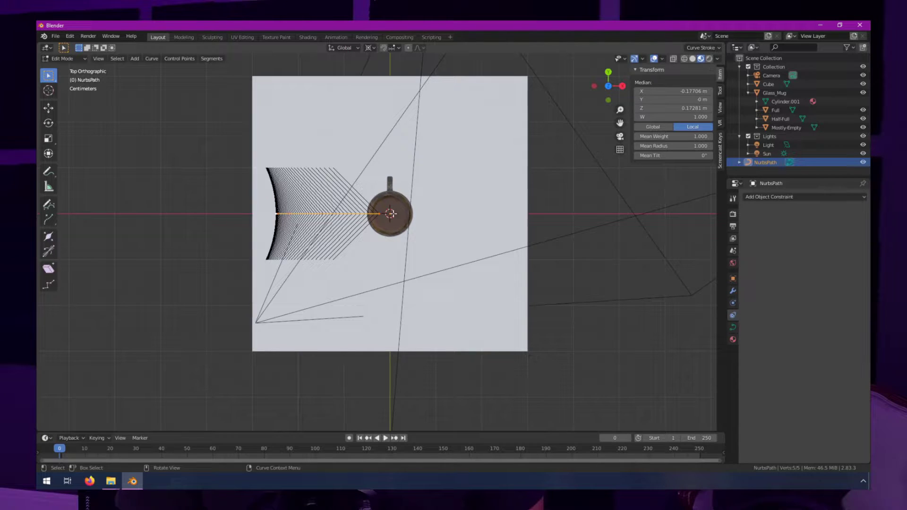
key("r")
left_click(422, 141)
middle_click_drag(422, 142, 464, 264)
key("Tab")
middle_click_drag(463, 265, 508, 324)
From top view, move the camera closer to the mug and look through camera view.
key("KP_7")
left_click(304, 290)
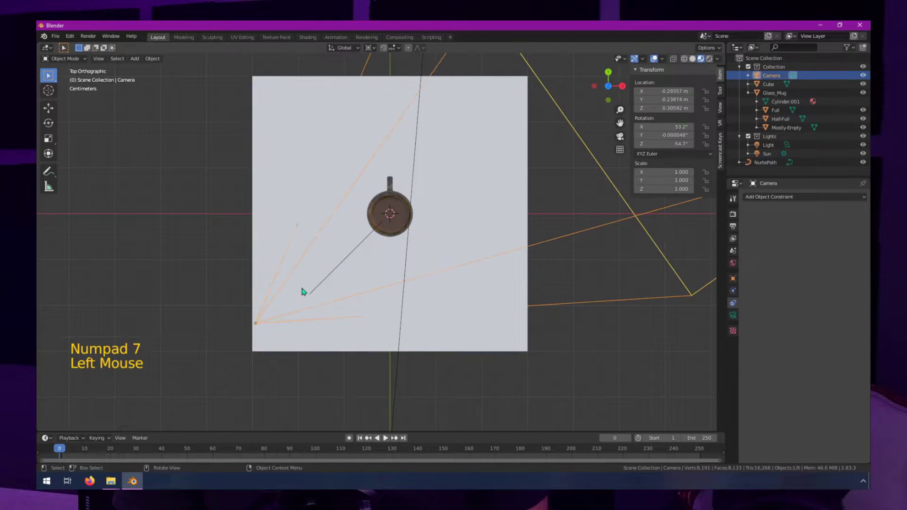
left_click_drag(338, 320, 471, 302)
key("g")
left_click(344, 227)
middle_click_drag(344, 227, 425, 283)
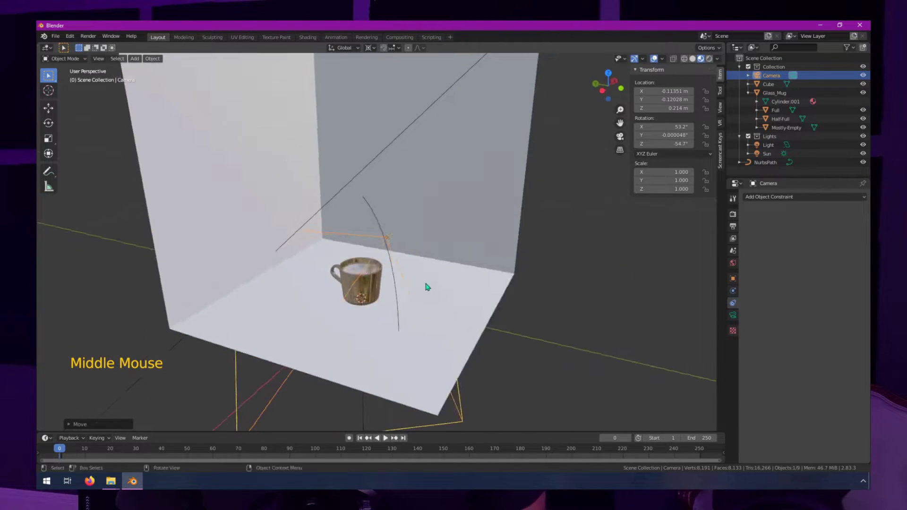
key("KP_0")
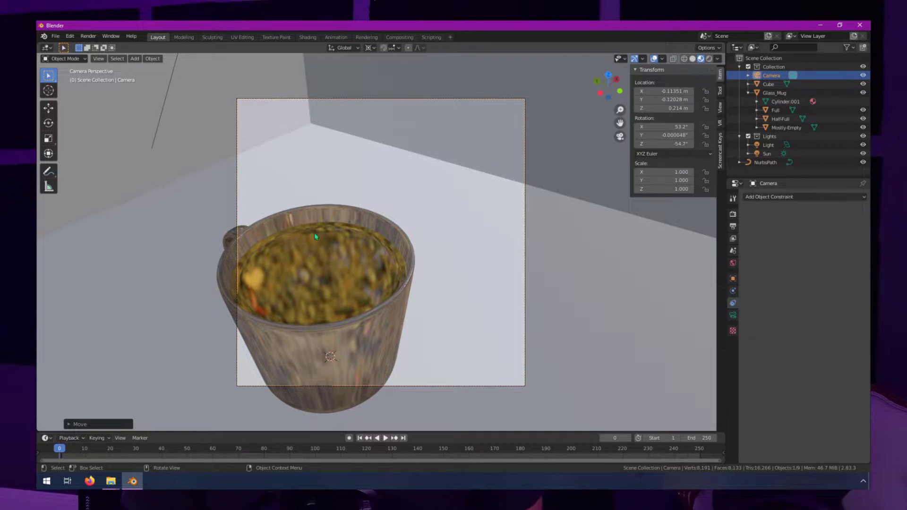
Select the NurbsPath curve together with other objects.
scroll(421, 241, "down", 9)
left_click(388, 232)
triple_click(388, 233)
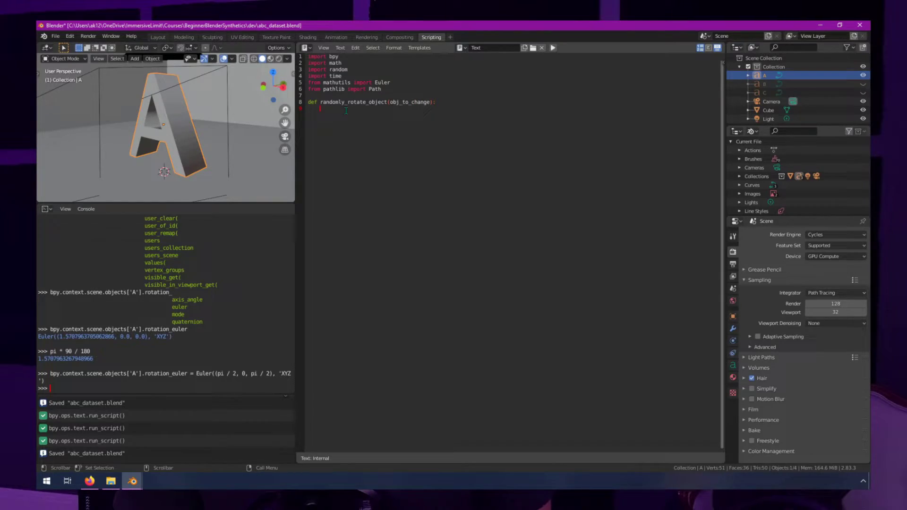
Add a triple-quoted docstring under def randomly_rotate_object, starting to type 'Applies a r'.
type("\"\"\"")
key("Return")
type("\"\"\"")
key("Up")
type("Applies a r")
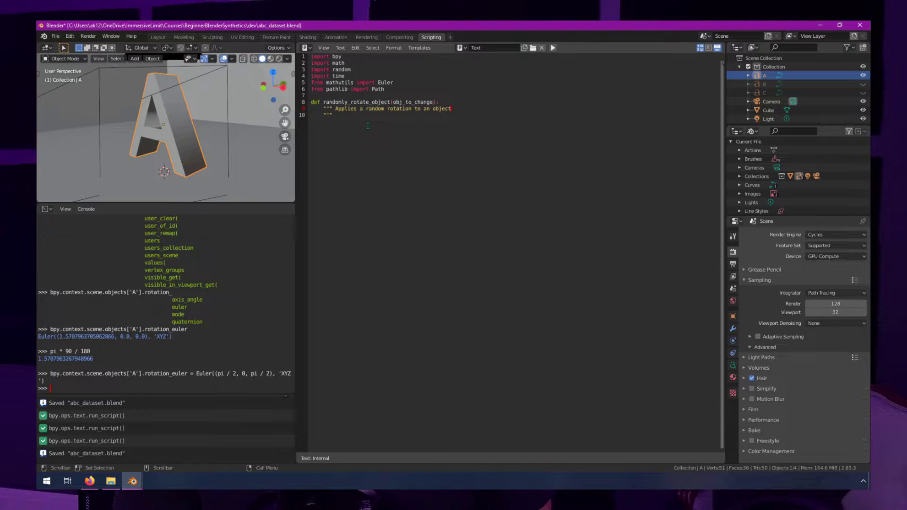
type("(")
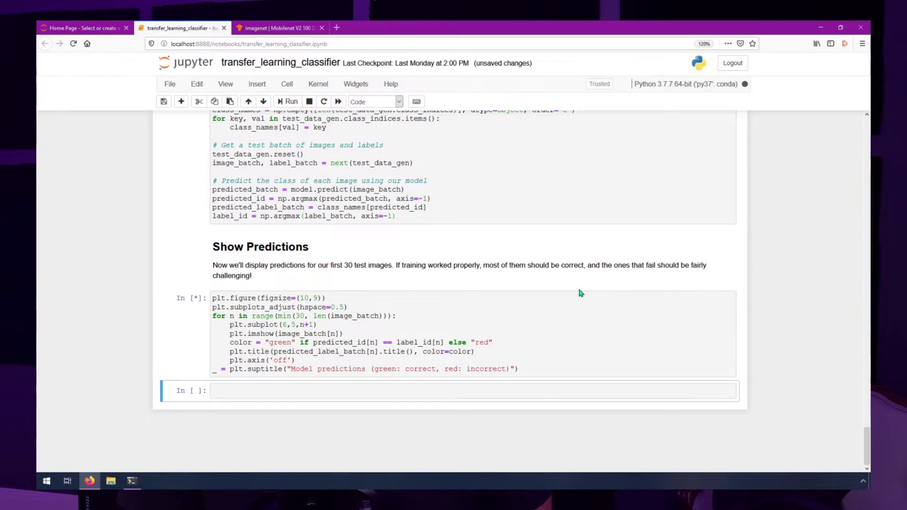
Scroll down to the 6x5 grid of predictions for the first 30 test images.
scroll(675, 246, "down", 5)
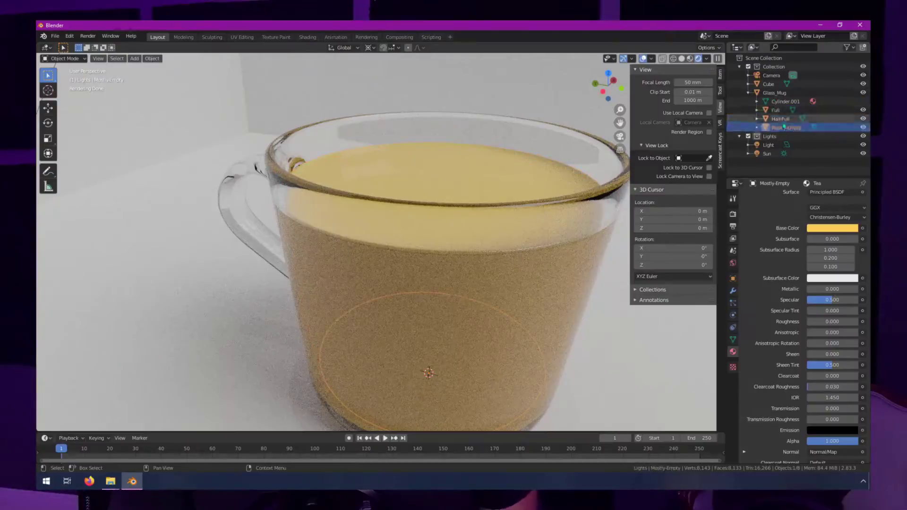
Select the Full tea liquid and pick orange for its material's Base Color.
left_click(776, 110)
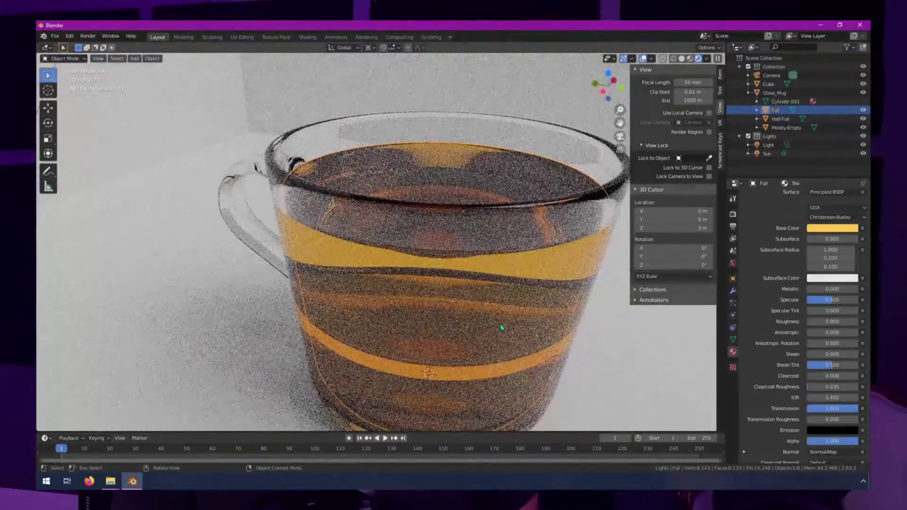
left_click(832, 228)
left_click(804, 152)
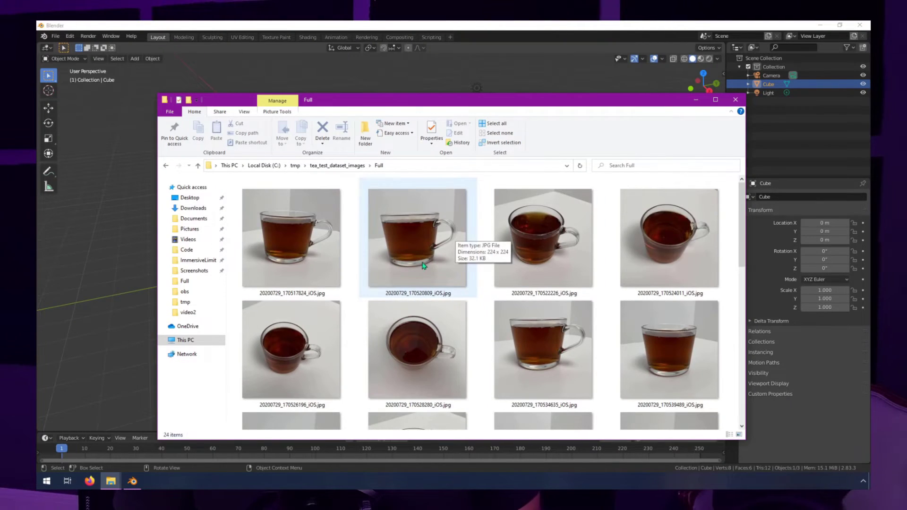
Step through the Full and following cup-photo folders of tea_test_dataset_images, ending in Mostly-Empty.
key("alt+Up")
key("Return")
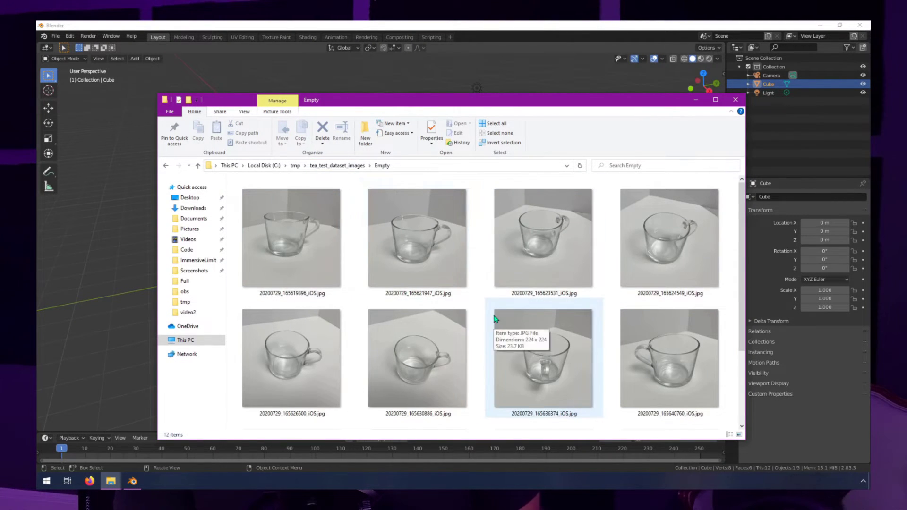
key("alt+Up")
key("Down")
key("Return")
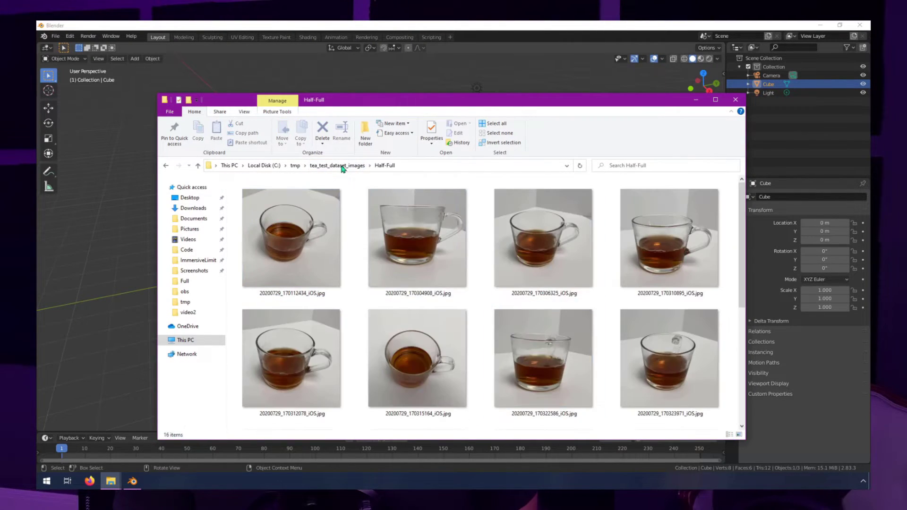
key("alt+Up")
key("Down")
key("Return")
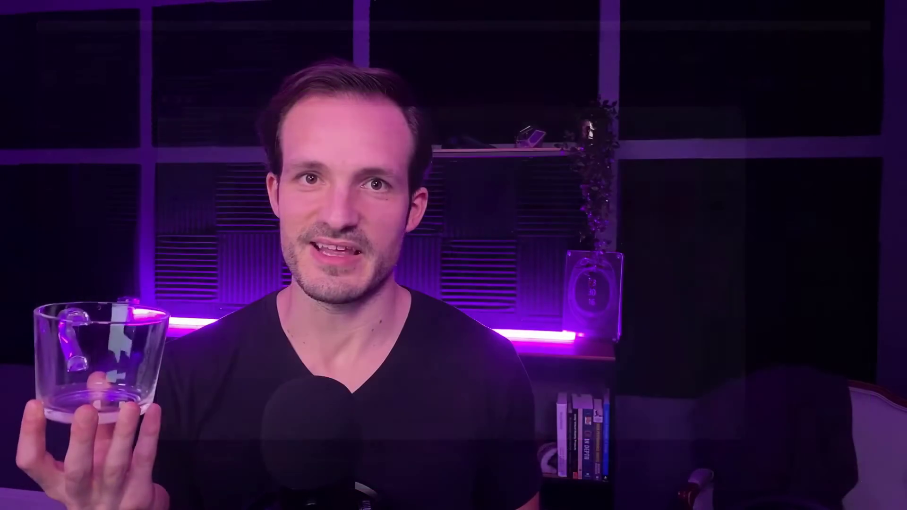